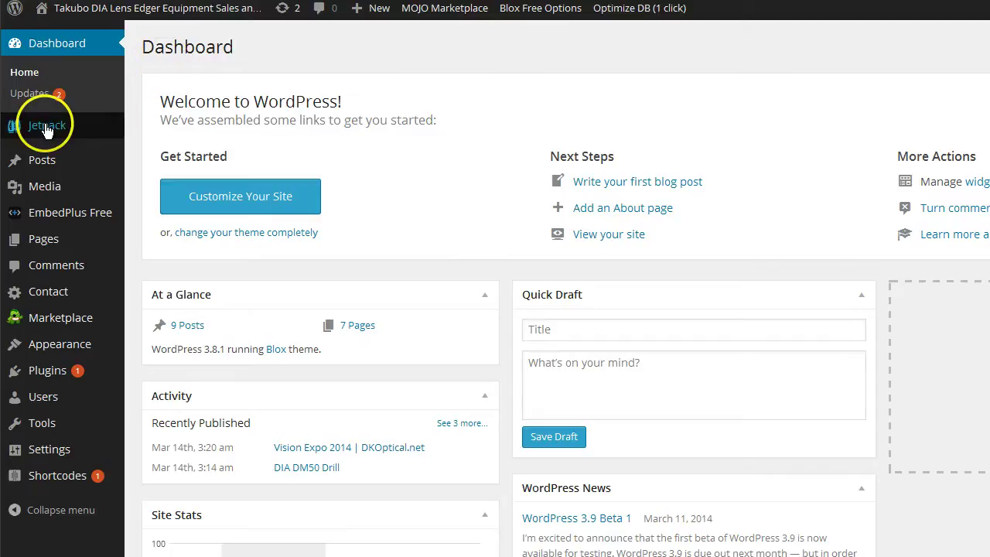
Step: Open the Jetpack modules page and check the site's connection to WordPress.com
mouse_move(47, 127)
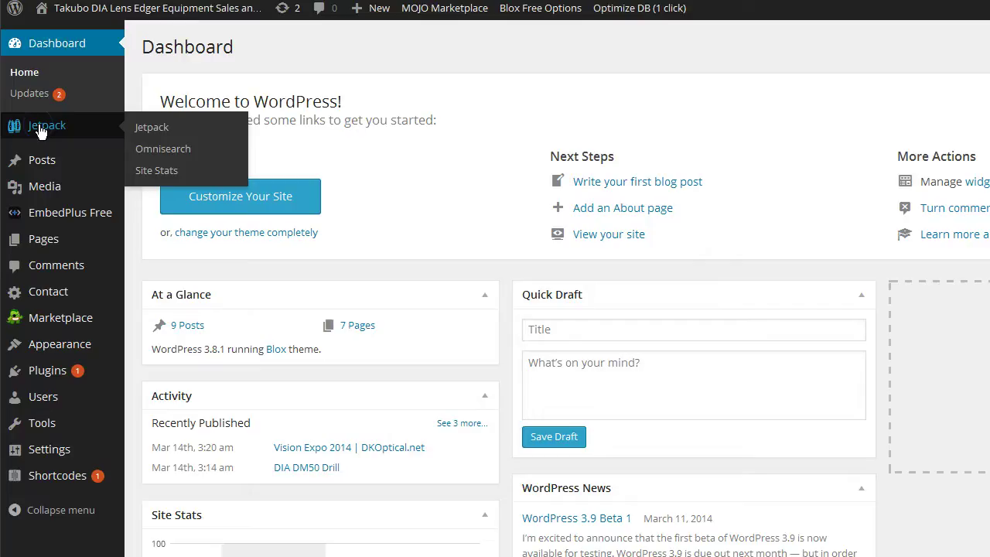
left_click(40, 129)
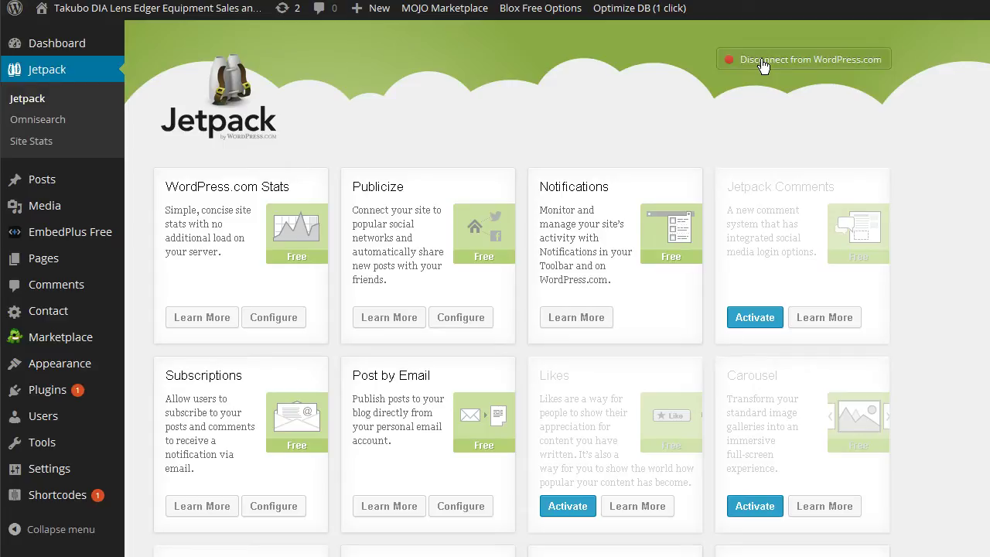
left_click(757, 106)
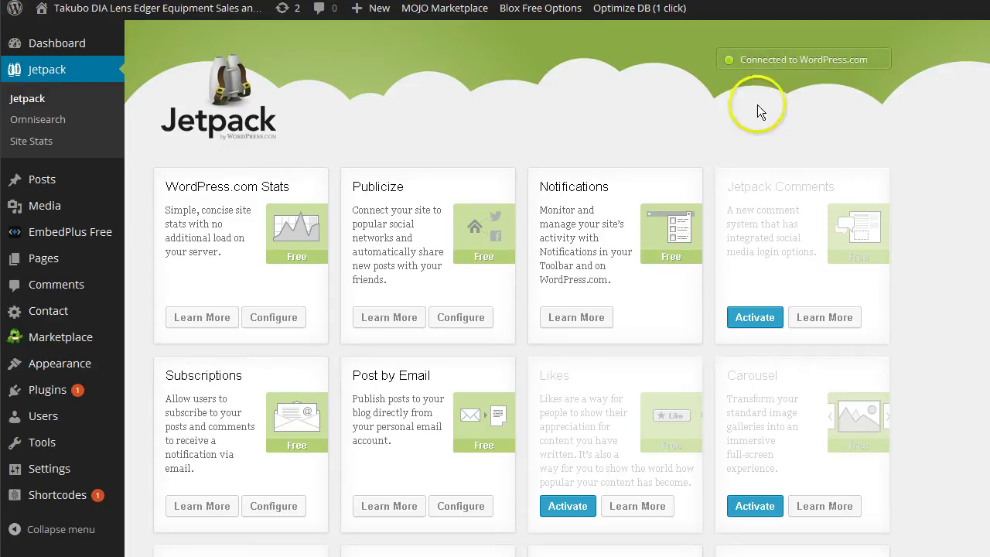
Step: Look over the introduction on the Gravatar website's home page
left_click(696, 134)
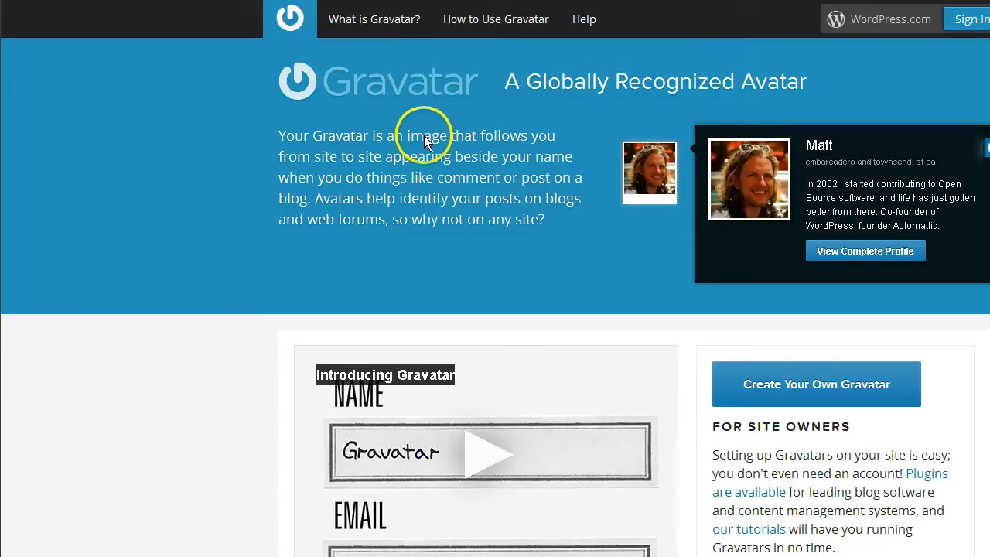
left_click(371, 98)
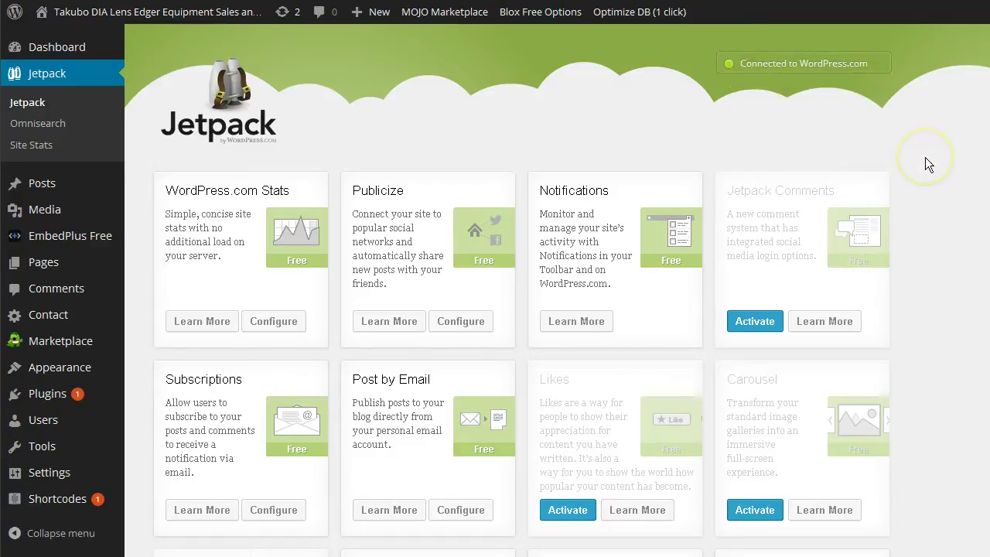
Step: Survey the upper rows of Jetpack modules, from WordPress.com Stats to Tiled Galleries
scroll(926, 158, "down", 1)
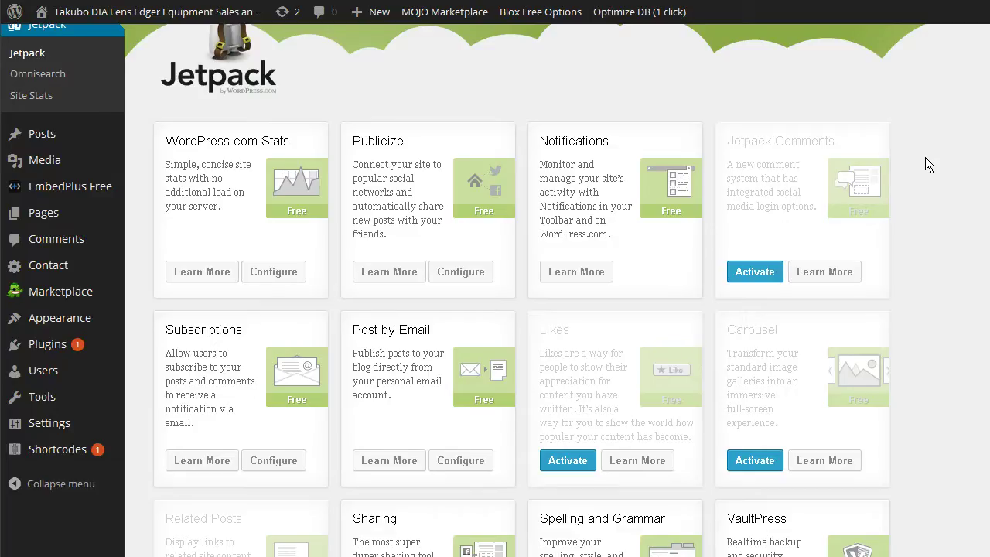
scroll(929, 165, "down", 3)
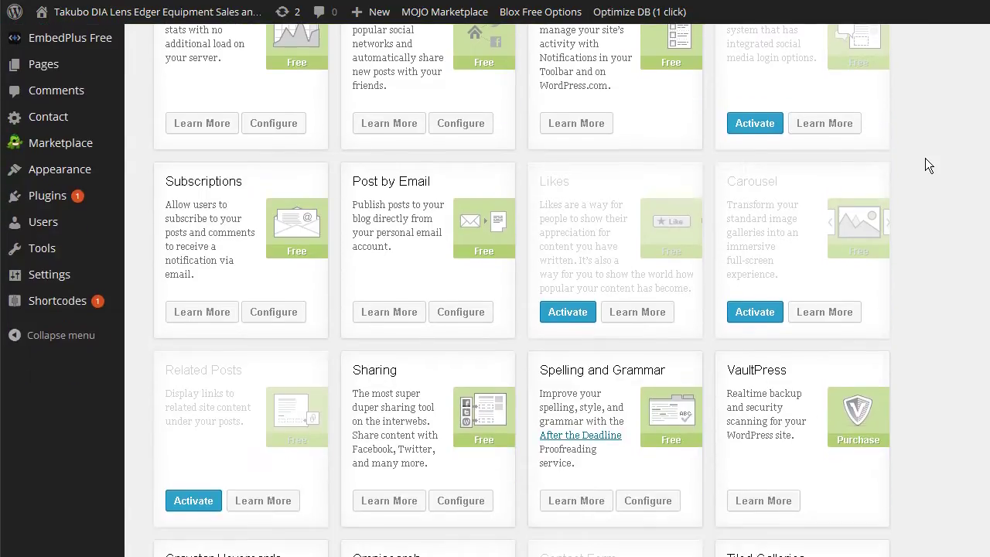
scroll(926, 160, "down", 3)
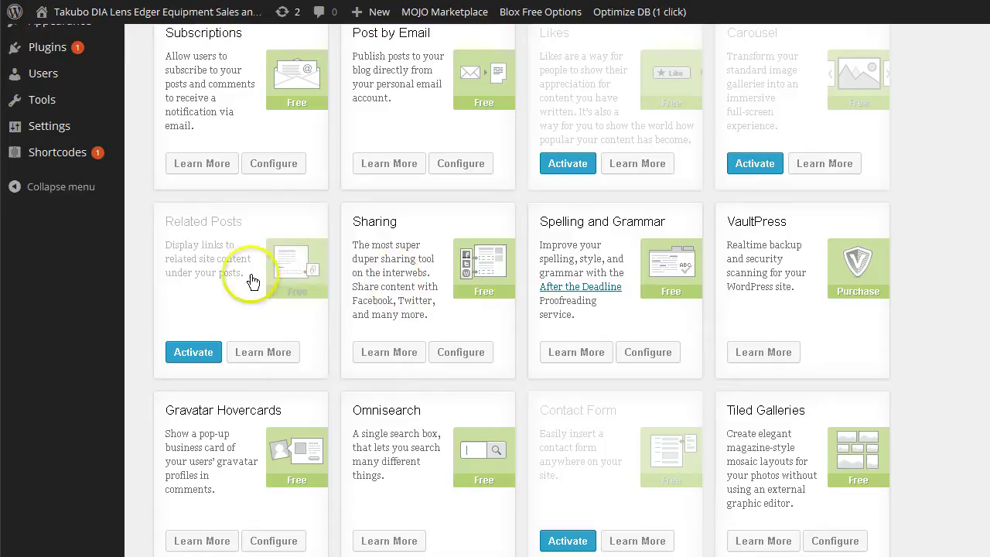
scroll(921, 261, "up", 3)
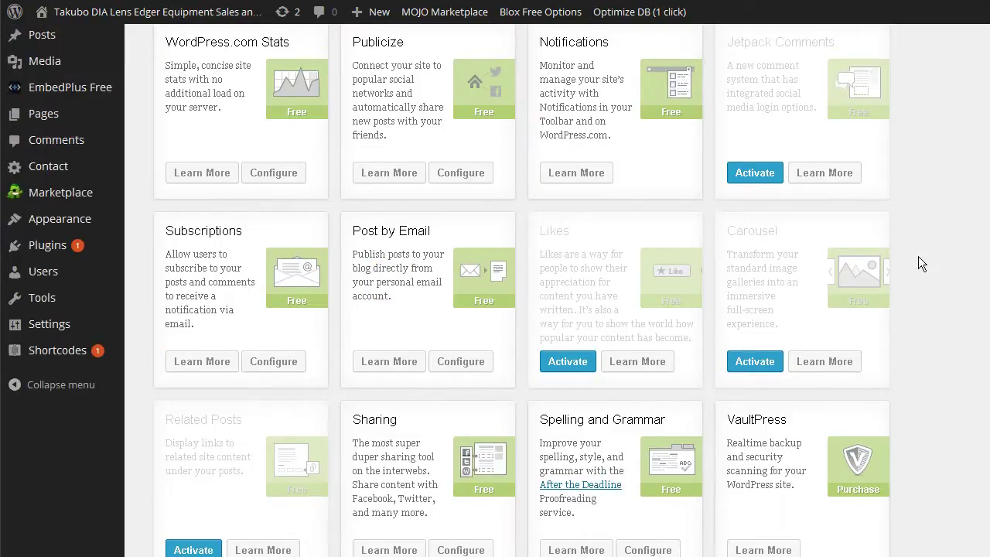
scroll(918, 256, "up", 2)
left_click(495, 263)
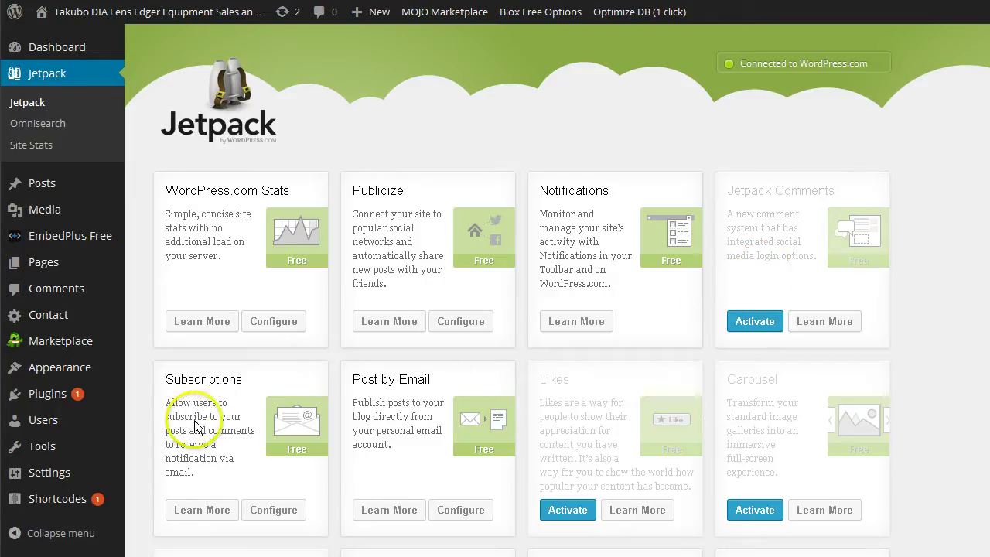
Step: Read through the Jetpack module descriptions from Subscriptions down to Shortcode Embeds and Custom CSS
scroll(227, 442, "down", 3)
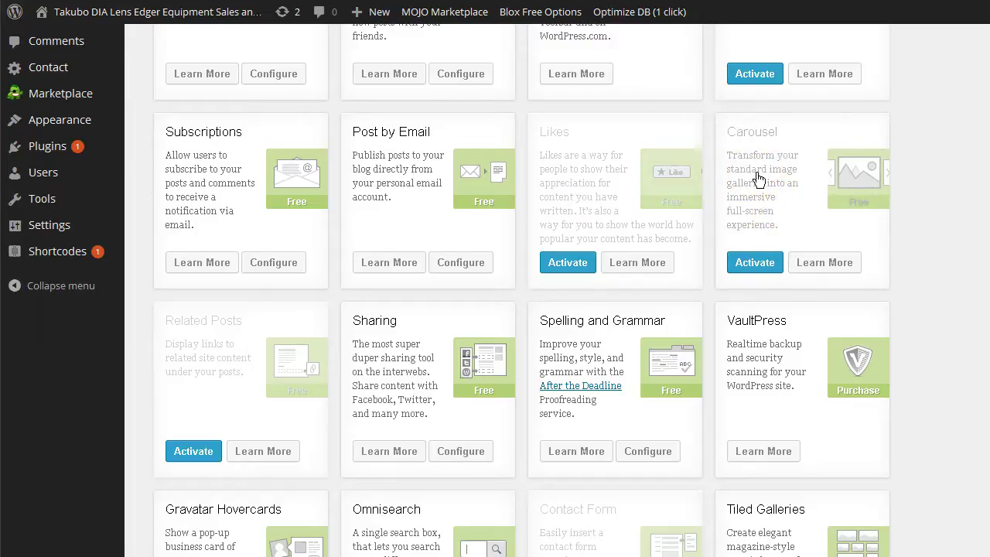
scroll(758, 181, "down", 3)
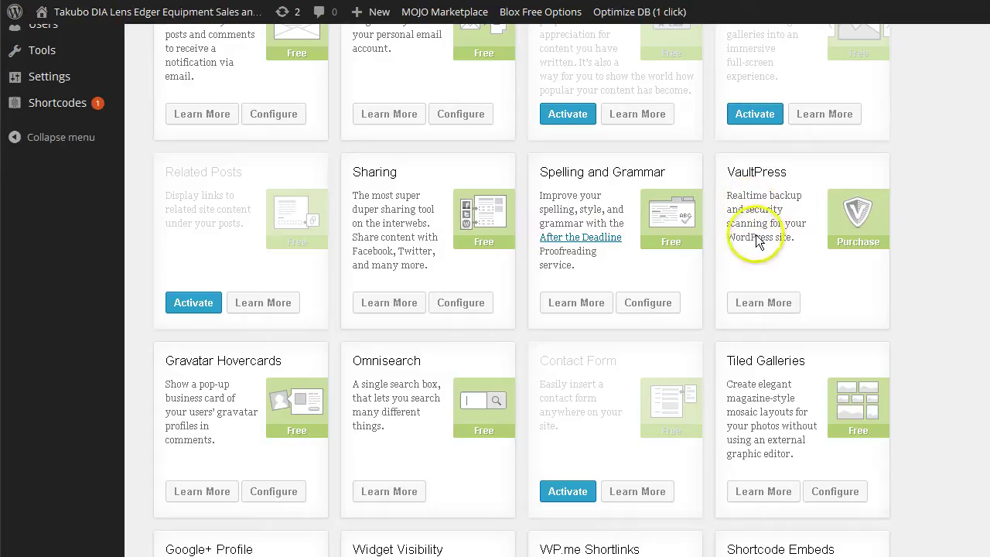
scroll(755, 240, "down", 1)
scroll(756, 234, "down", 1)
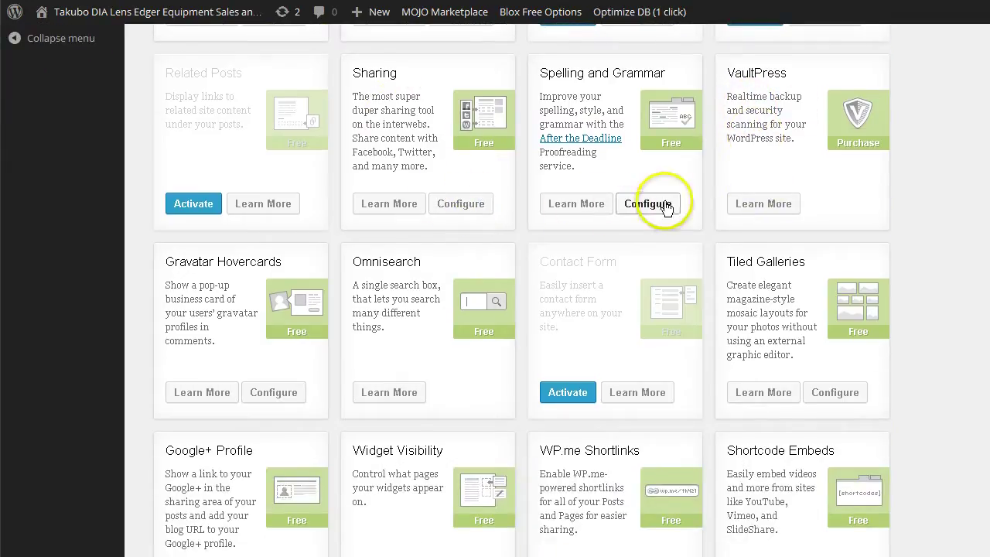
scroll(493, 281, "down", 3)
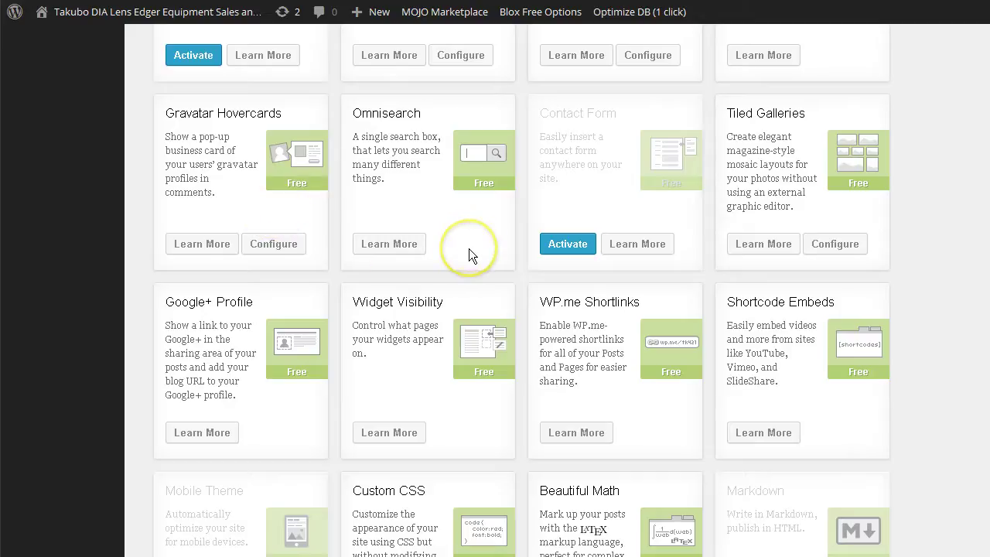
scroll(468, 248, "down", 3)
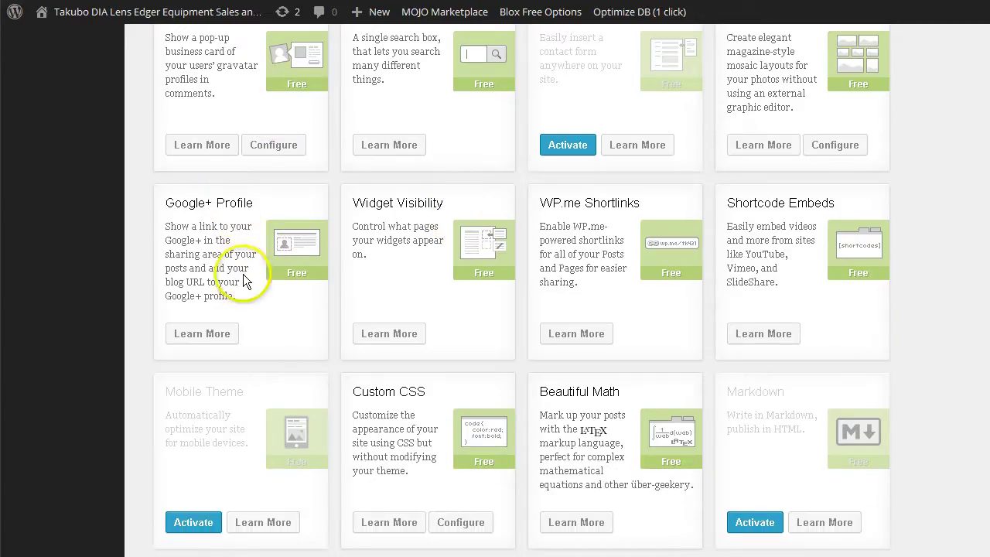
scroll(655, 302, "down", 3)
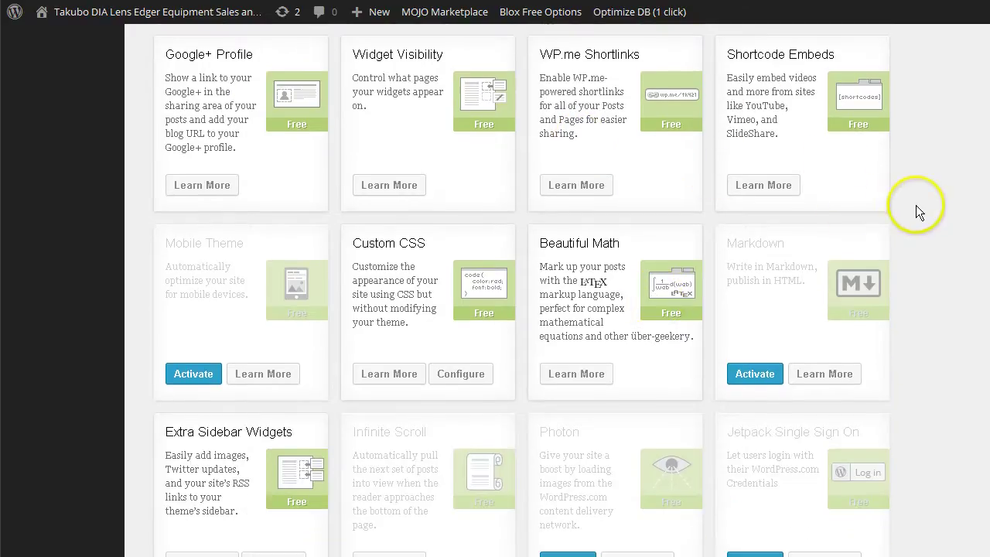
Step: Examine the remaining Jetpack modules, from Mobile Theme and Custom CSS down to Enhanced Distribution
scroll(920, 207, "up", 3)
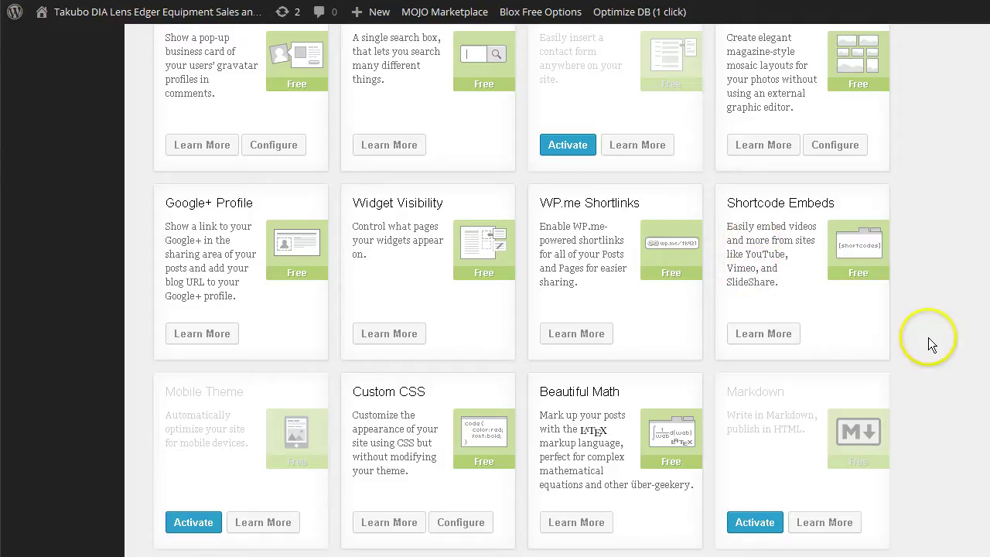
scroll(939, 341, "down", 3)
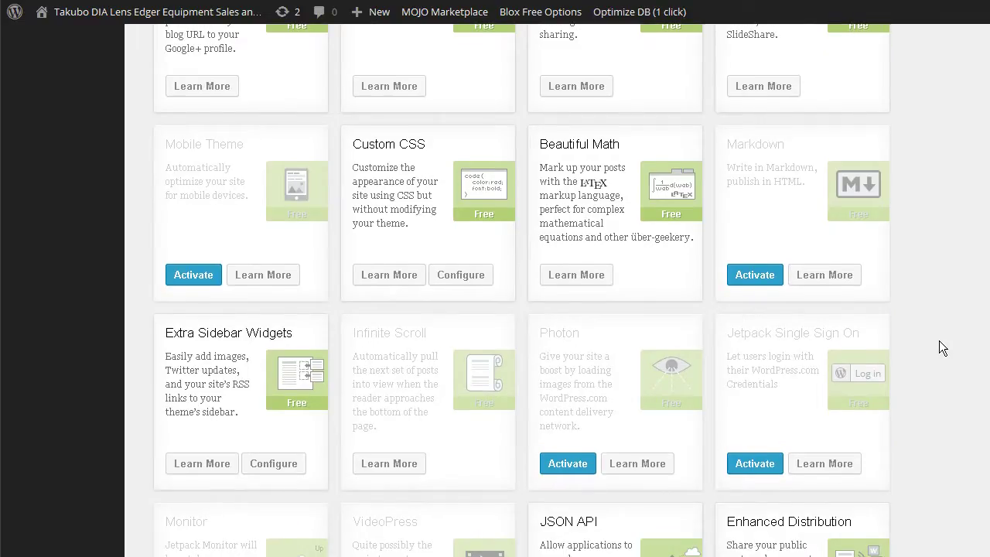
scroll(939, 340, "down", 2)
scroll(939, 347, "down", 2)
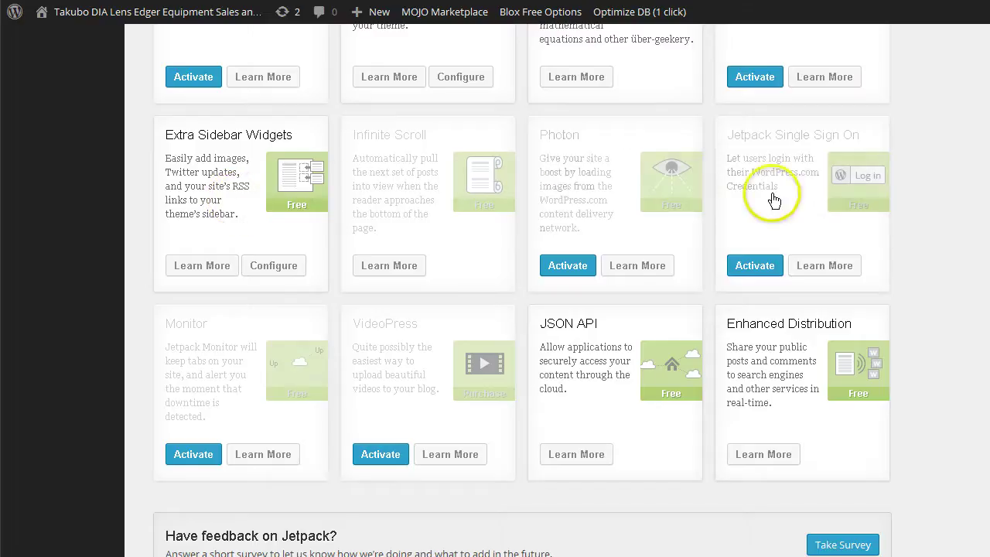
scroll(833, 234, "up", 2)
scroll(833, 234, "up", 2)
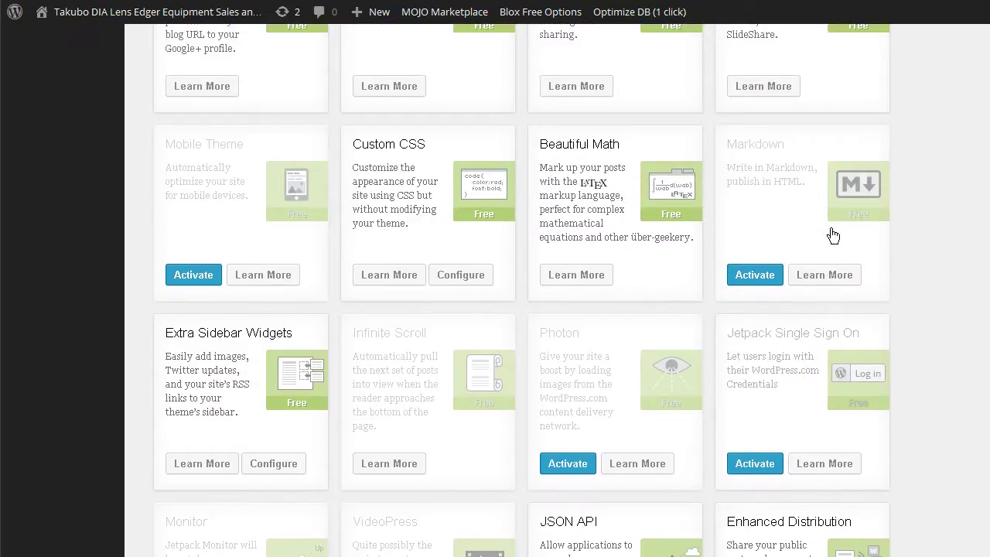
scroll(824, 232, "up", 2)
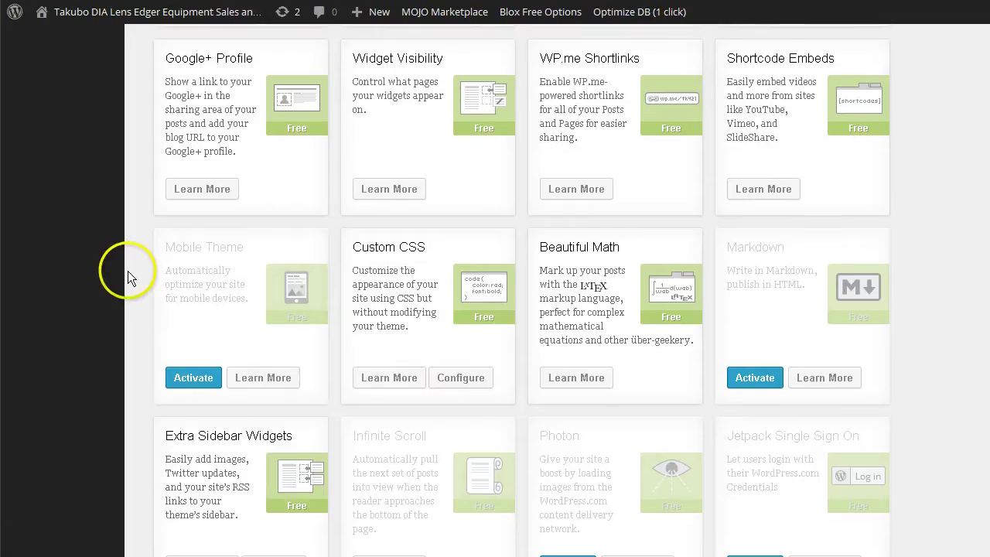
Step: Open the CSS Stylesheet Editor for the site's custom CSS
scroll(128, 271, "up", 7)
scroll(128, 271, "up", 4)
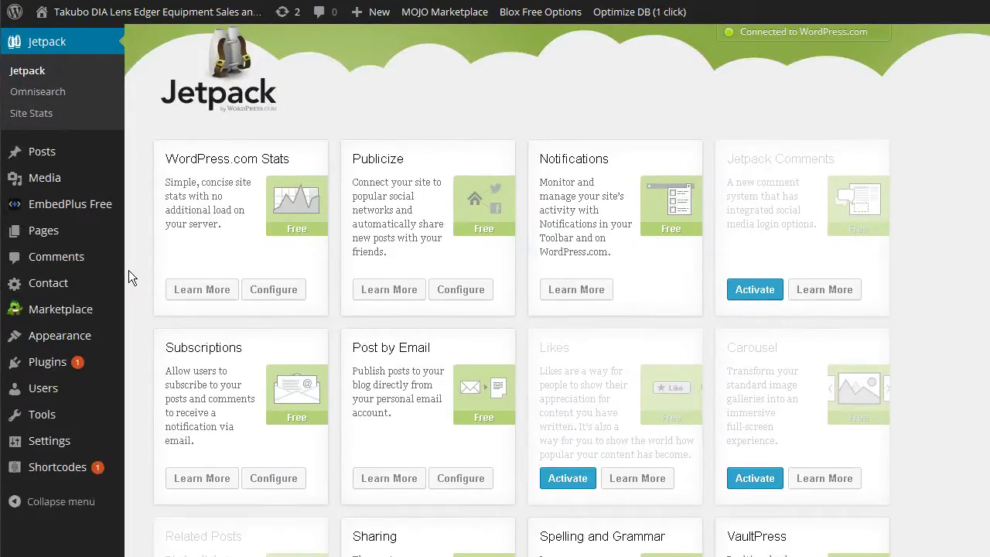
scroll(129, 270, "down", 3)
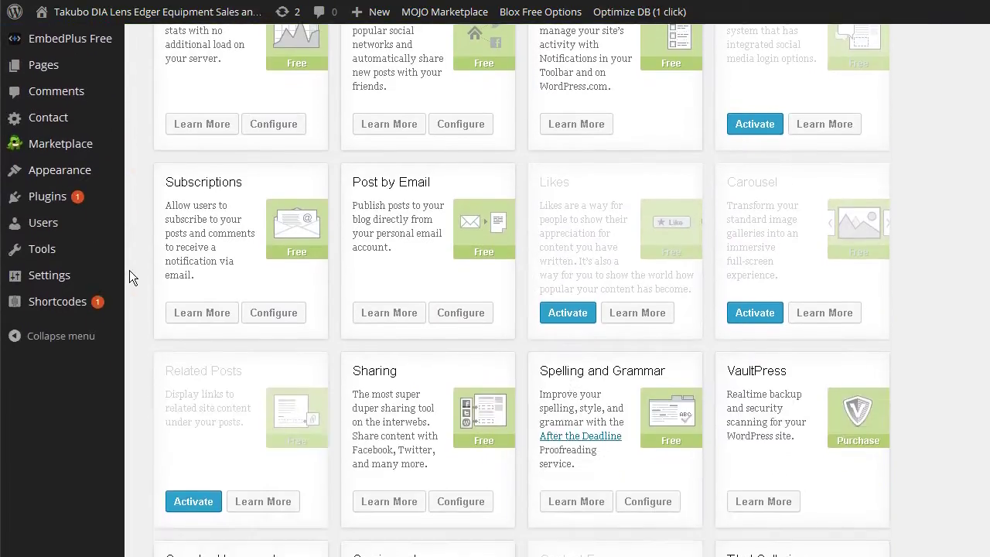
left_click(18, 274)
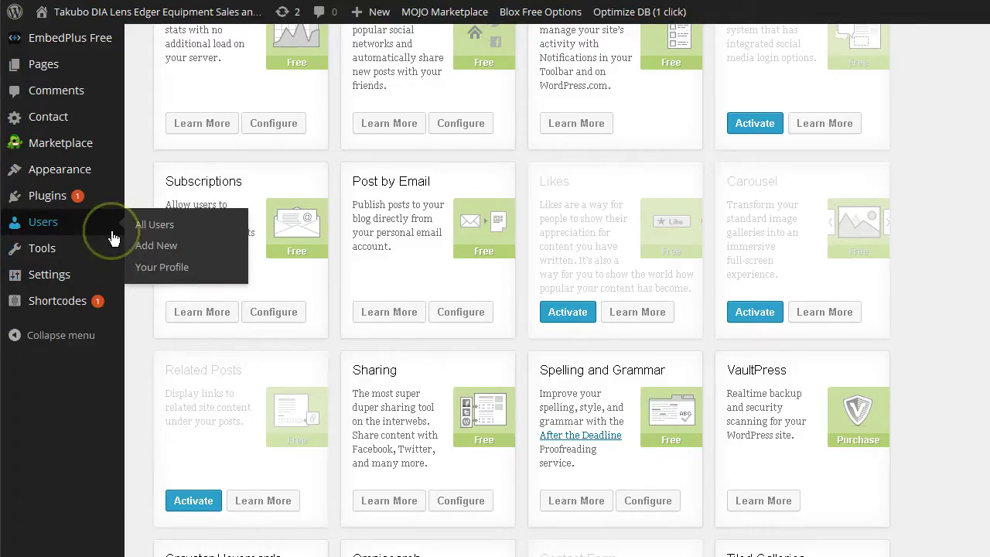
scroll(109, 232, "up", 3)
mouse_move(112, 239)
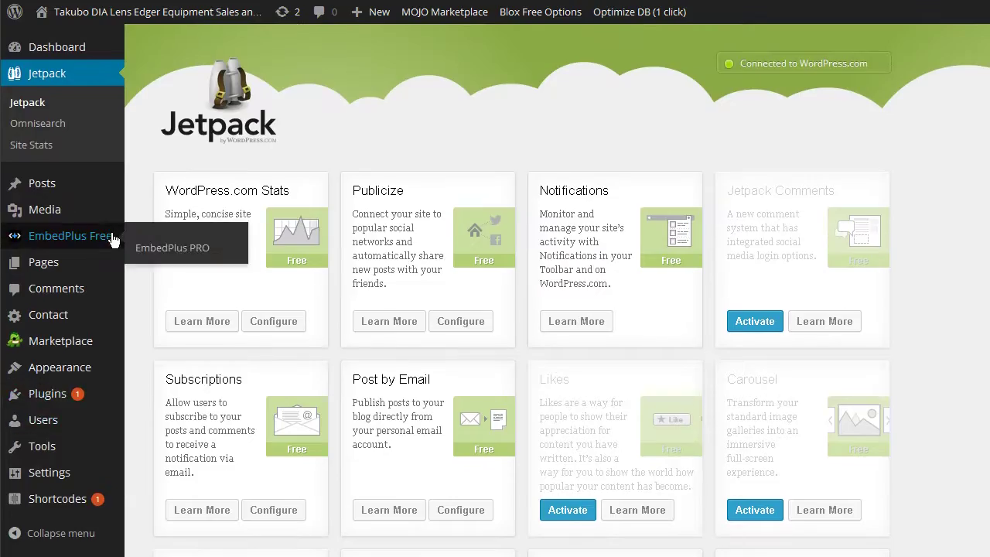
left_click(61, 370)
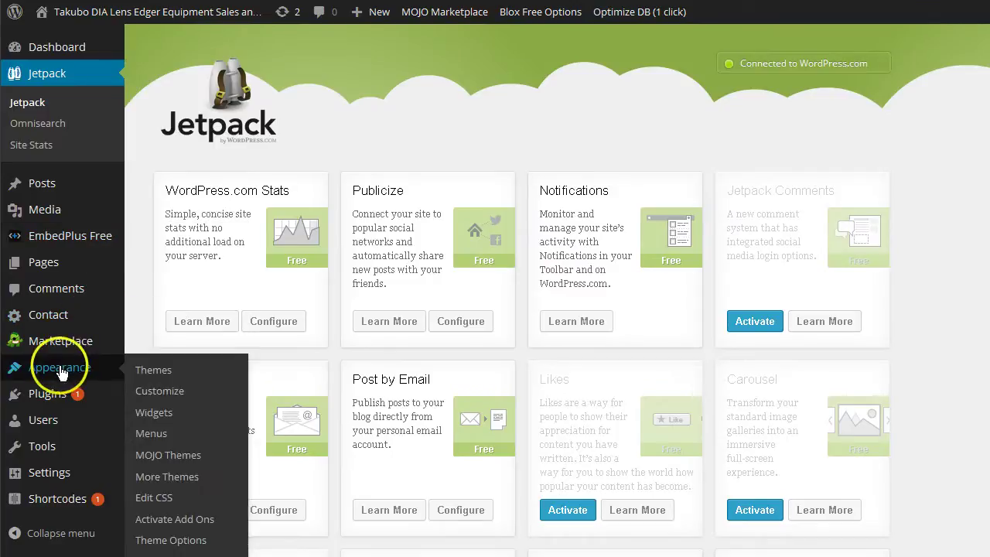
left_click(152, 503)
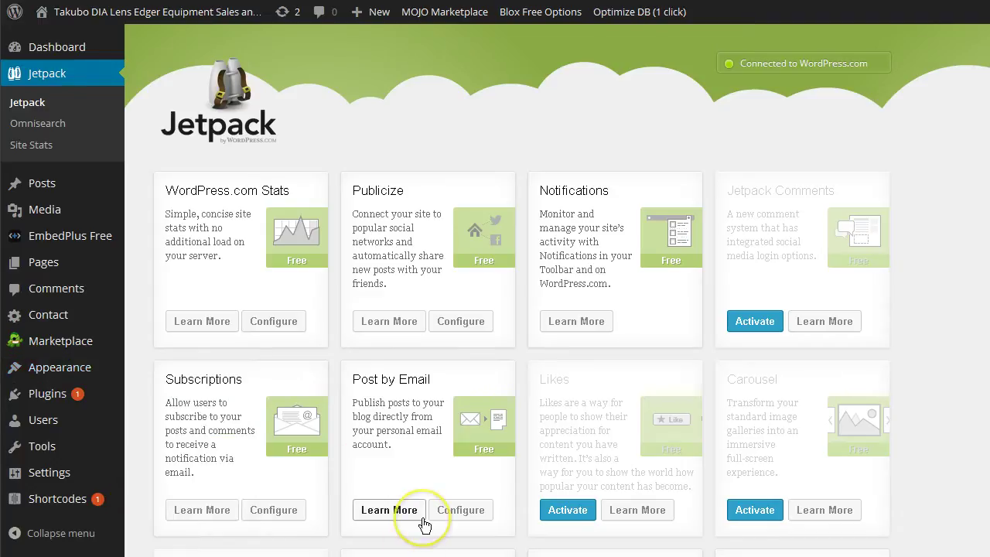
scroll(424, 524, "down", 1)
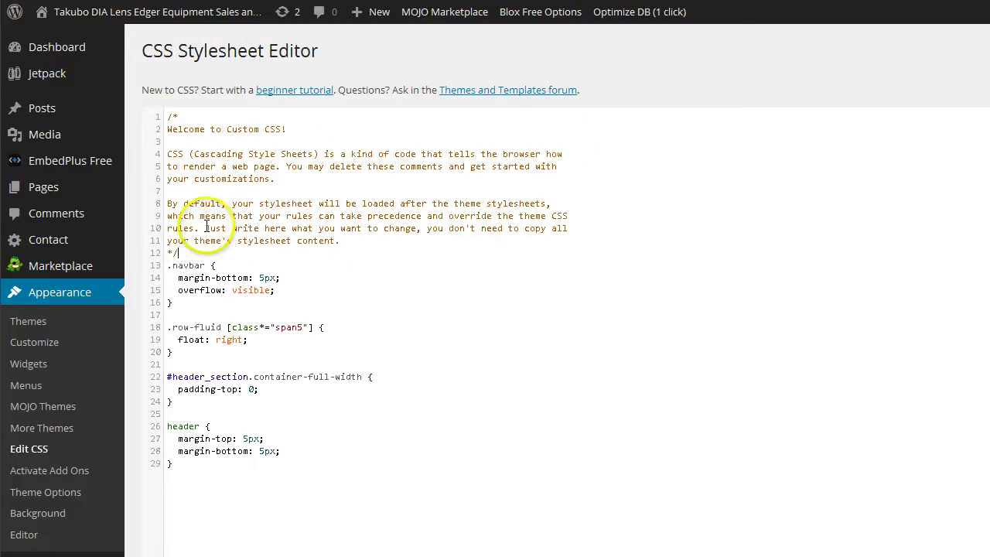
key("Return")
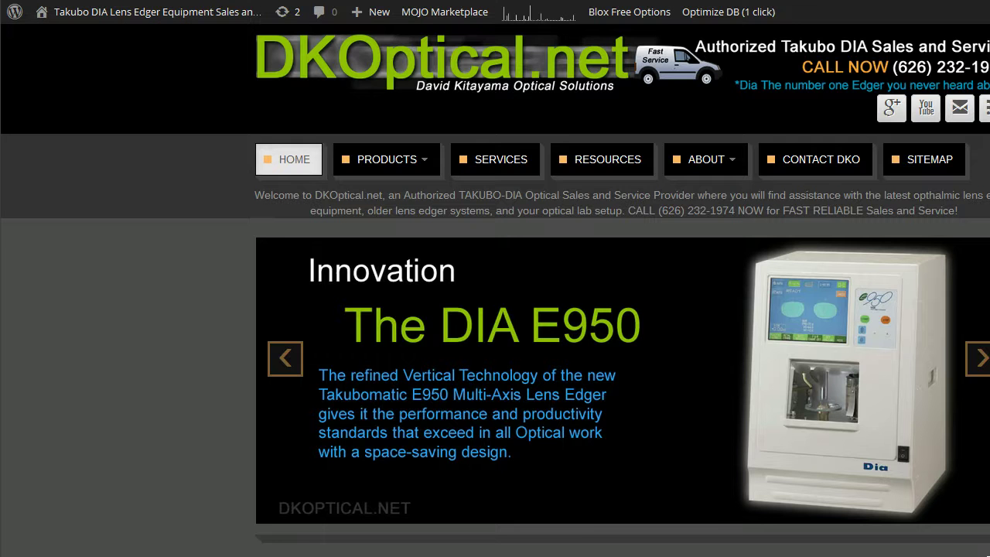
Step: Inspect the "Vision Expo 2014 | DKOptical.net" post title on the site's home page with Firebug
scroll(166, 323, "down", 8)
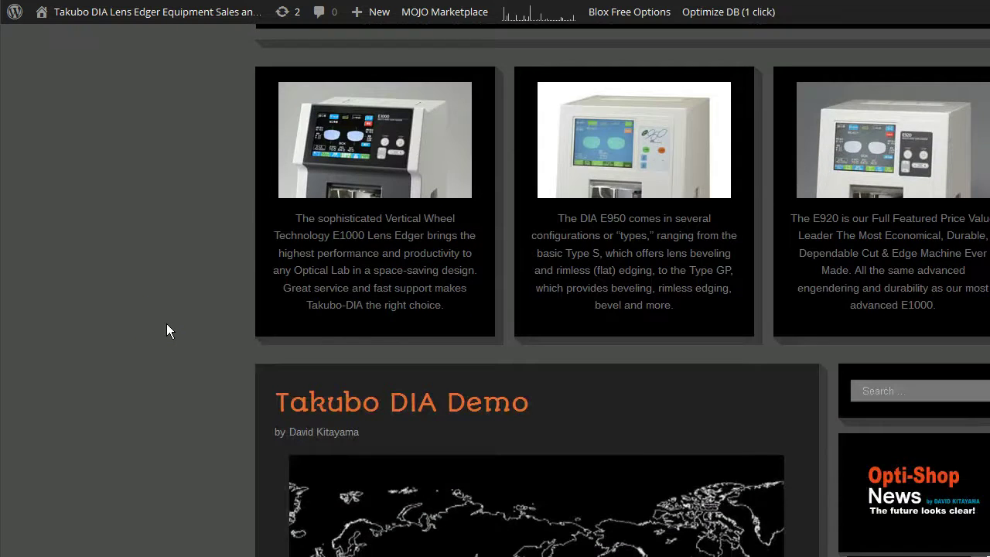
scroll(166, 323, "down", 6)
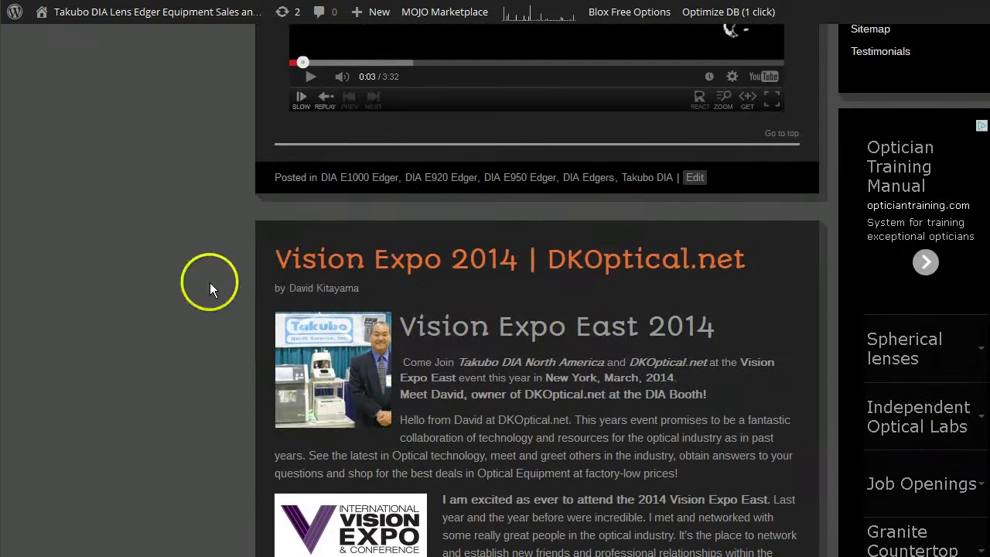
right_click(321, 264)
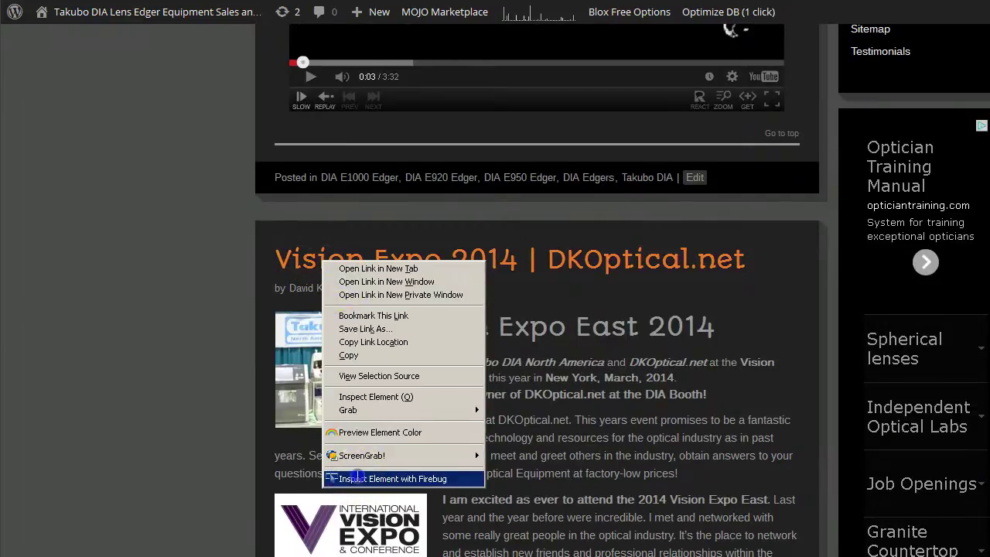
left_click(361, 479)
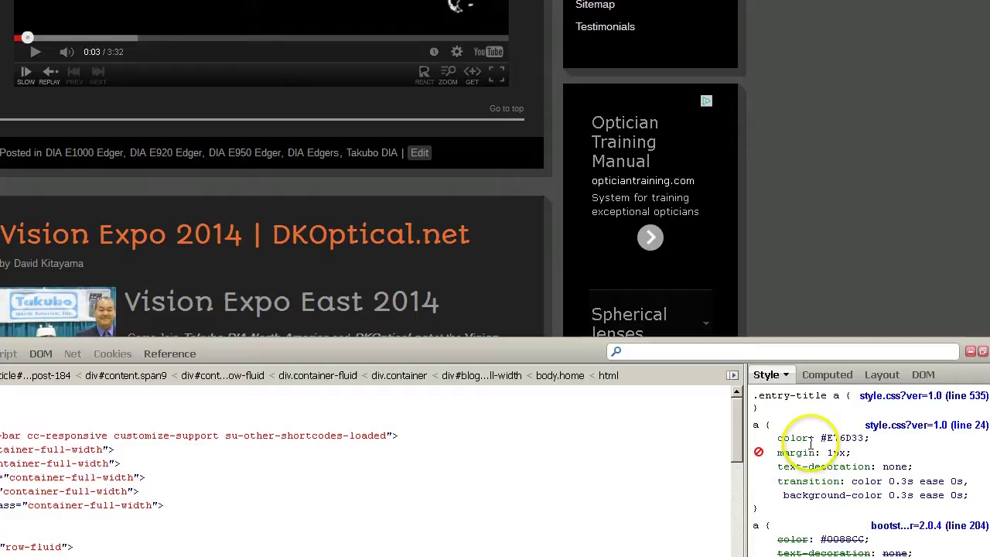
Step: Copy the a rule from style.css line 24 in Firebug and paste it below the header rule in the custom CSS stylesheet
mouse_move(835, 438)
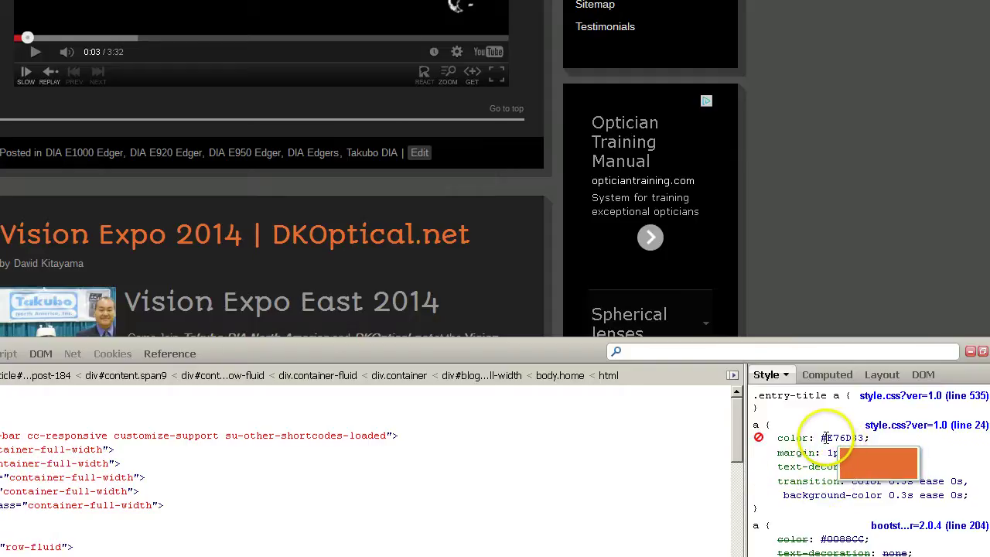
right_click(756, 424)
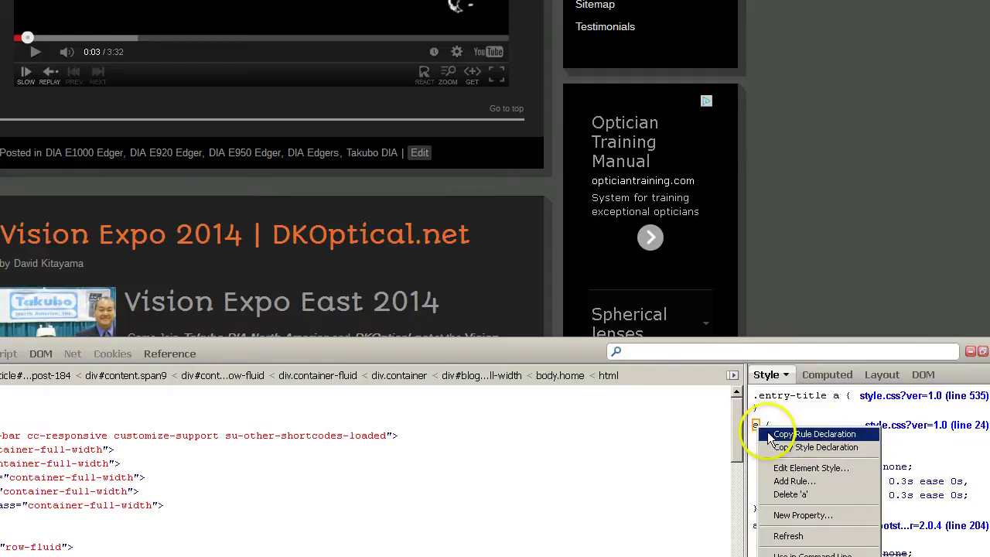
left_click(770, 436)
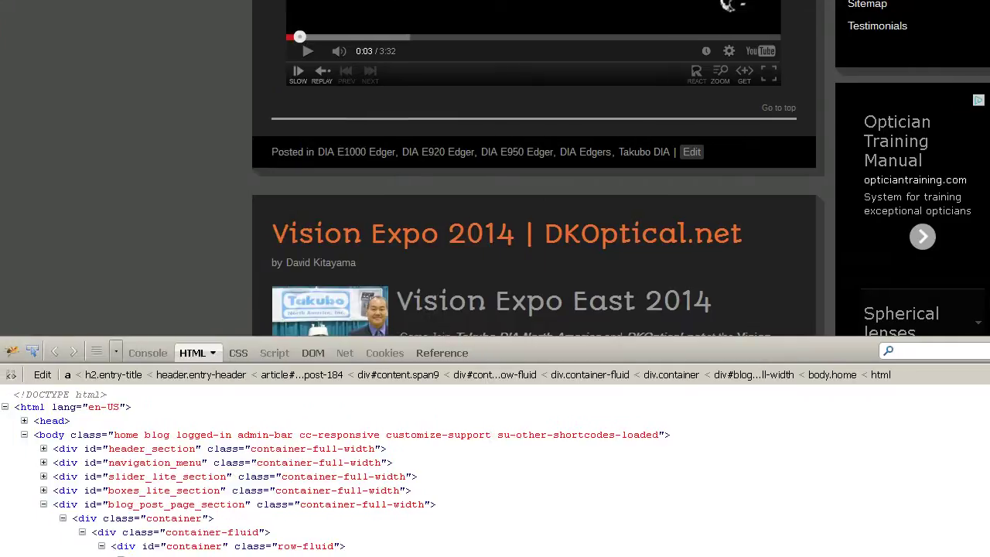
left_click(342, 172)
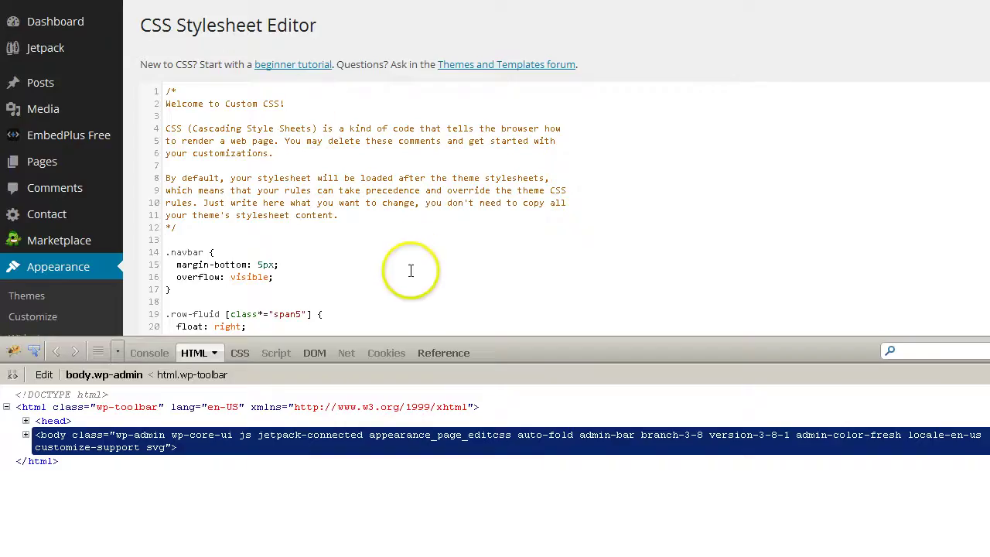
scroll(413, 270, "down", 5)
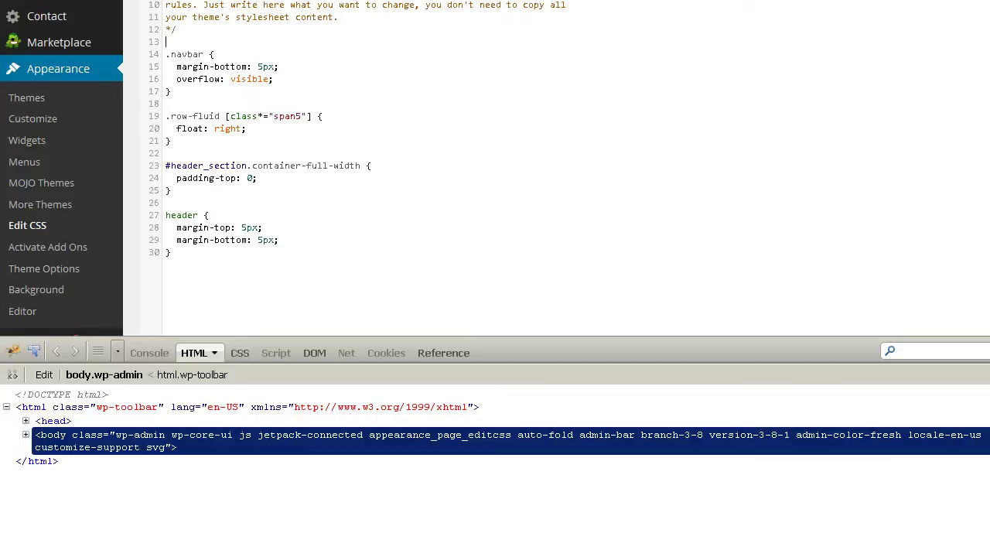
key("F12")
scroll(544, 373, "up", 1)
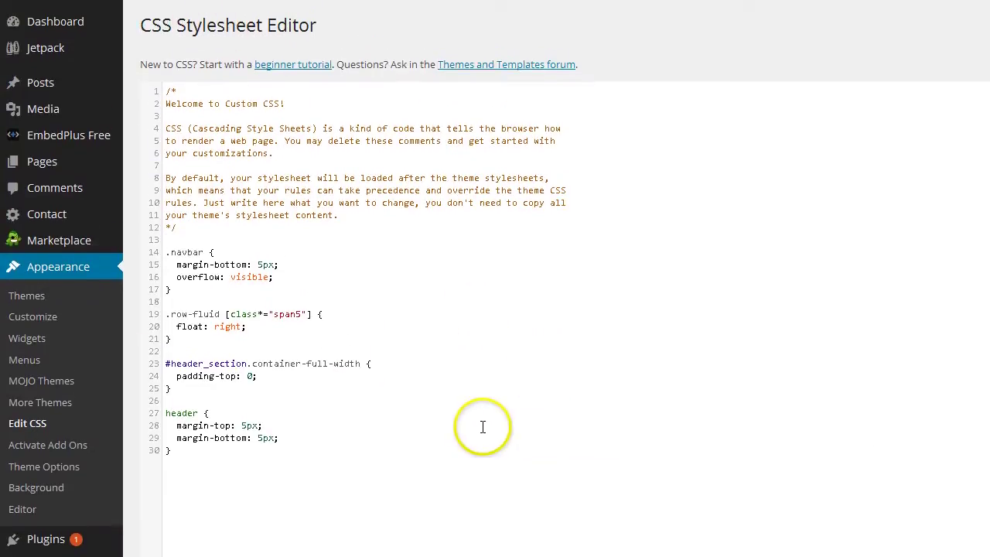
scroll(372, 407, "down", 1)
left_click(170, 426)
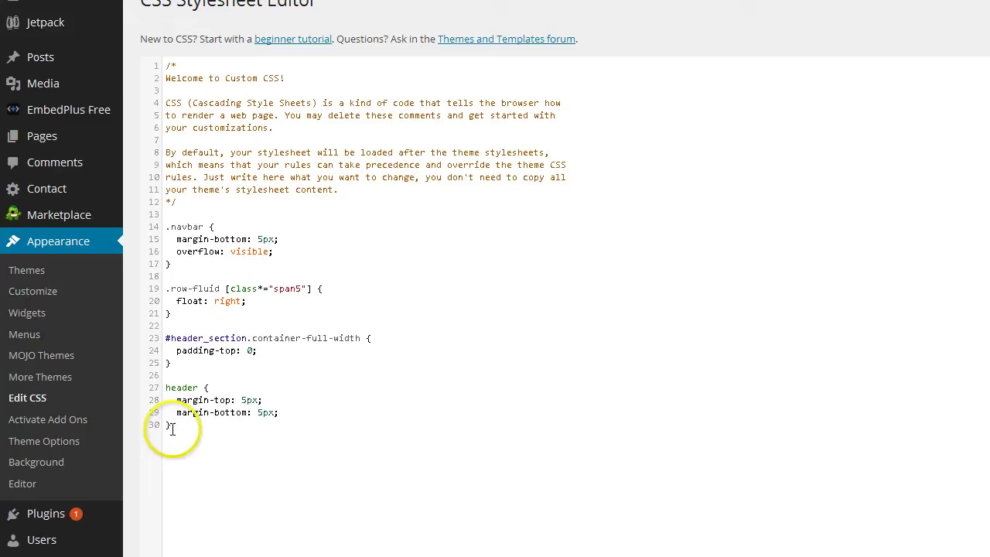
left_click(288, 470)
key("ctrl+v")
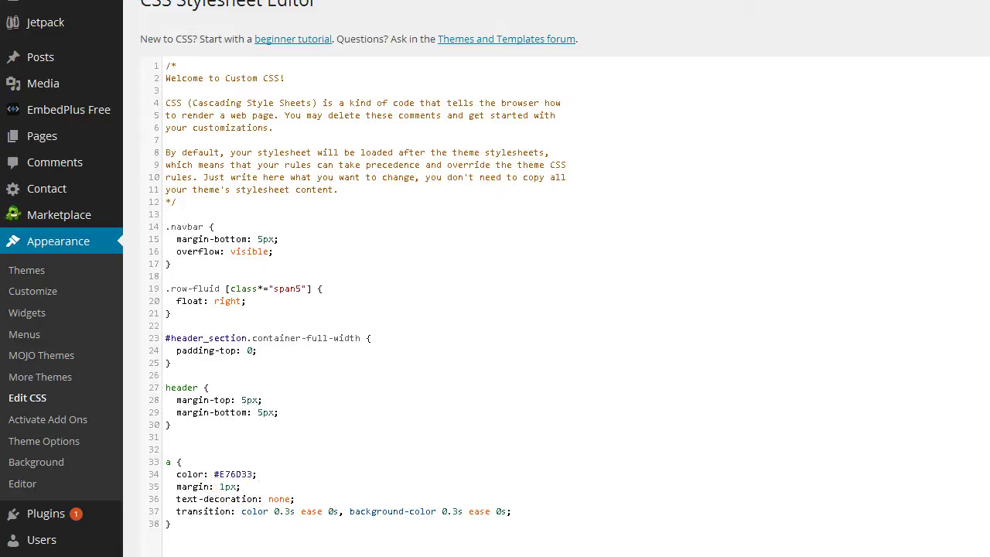
Step: Set the a rule's color to the green 8EC104 copied from the Notepad notes, and save the stylesheet
key("alt+Tab")
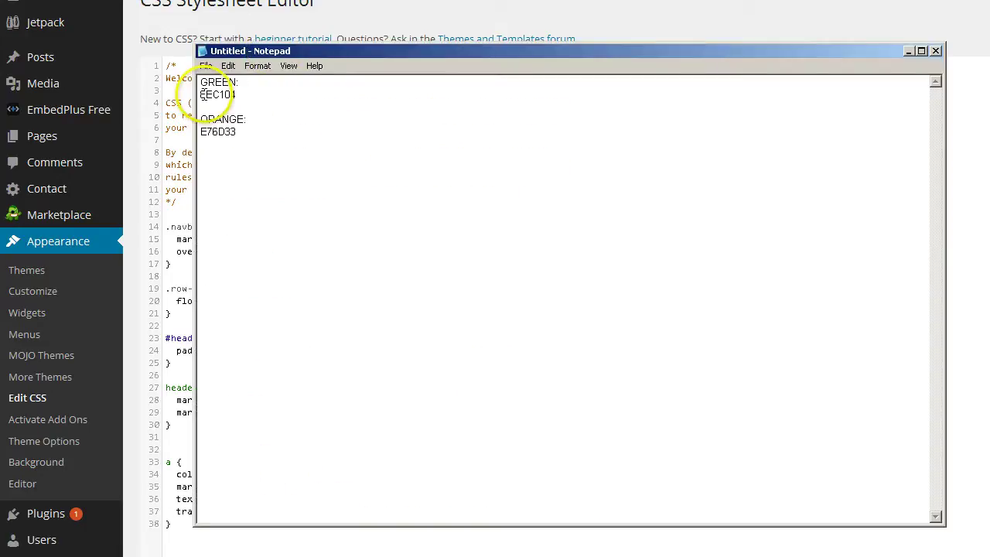
left_click_drag(201, 94, 247, 93)
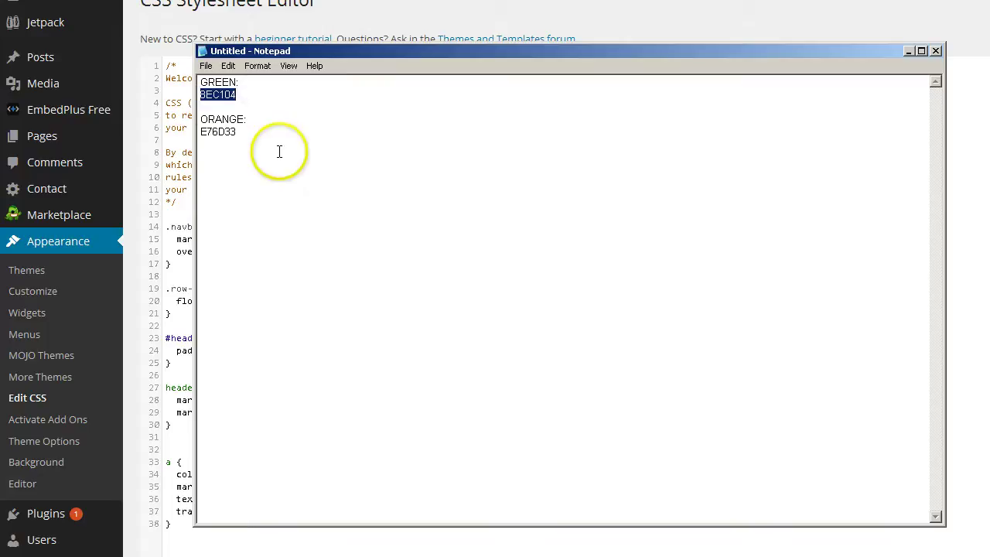
left_click(361, 19)
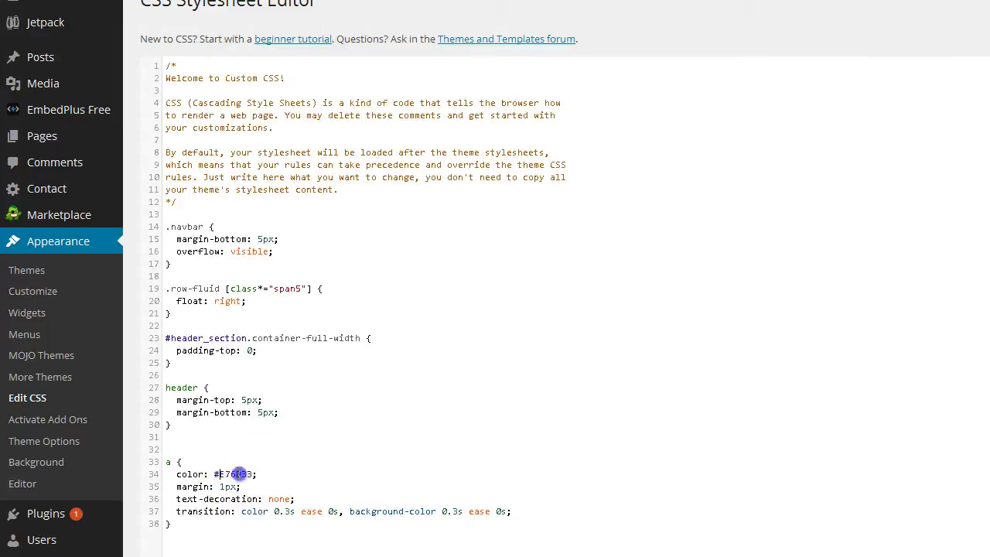
left_click_drag(219, 475, 254, 474)
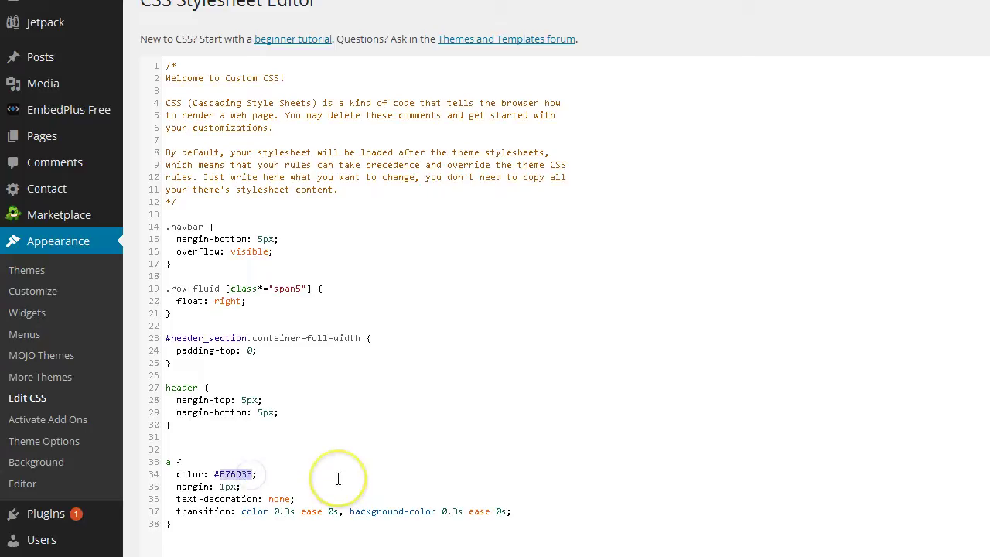
key("ctrl+v")
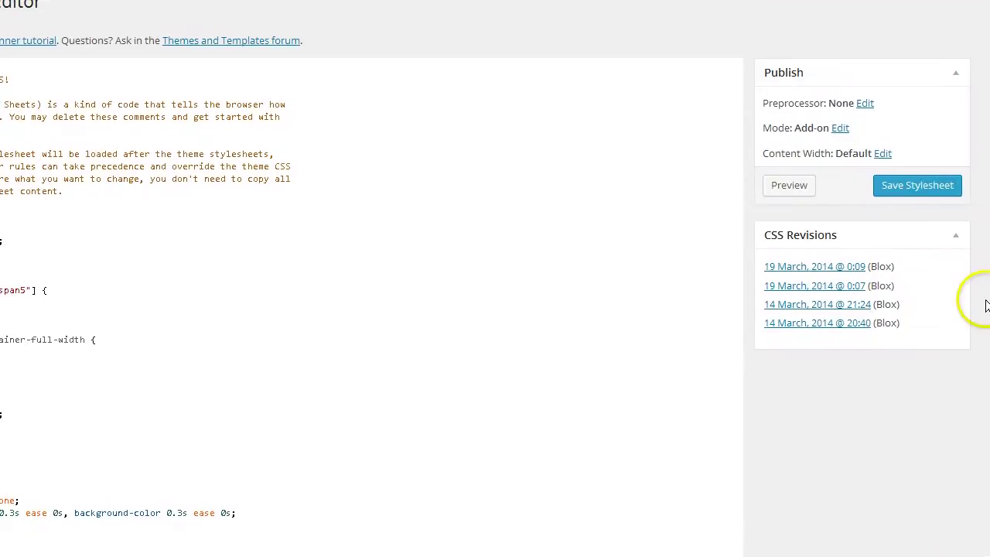
left_click(914, 191)
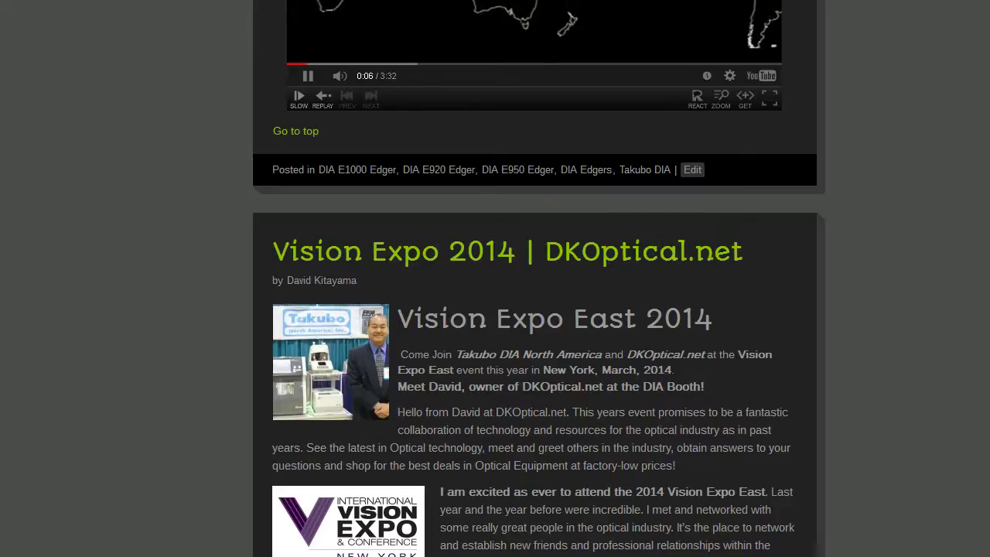
Step: Delete the whole a rule from the end of the custom stylesheet and save it
left_click(349, 32)
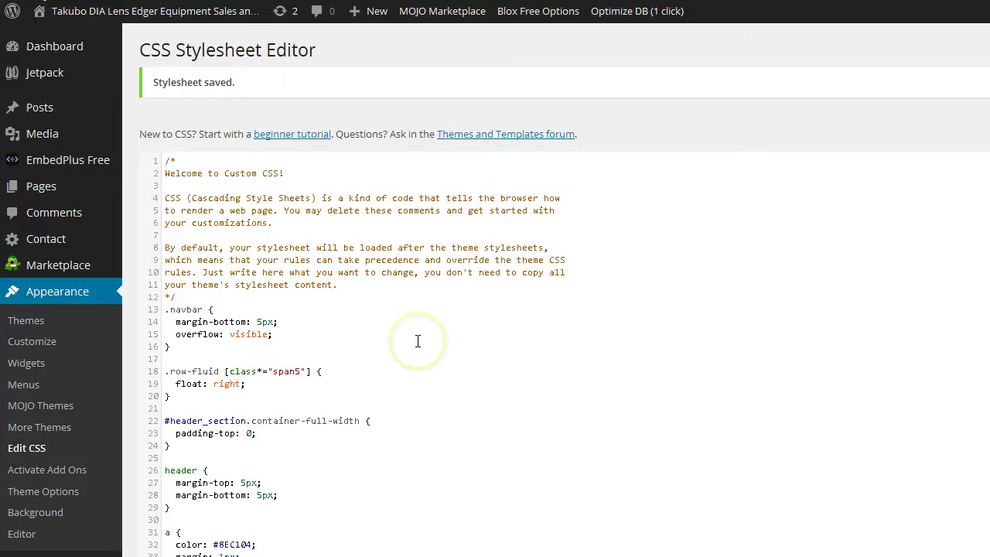
mouse_move(38, 78)
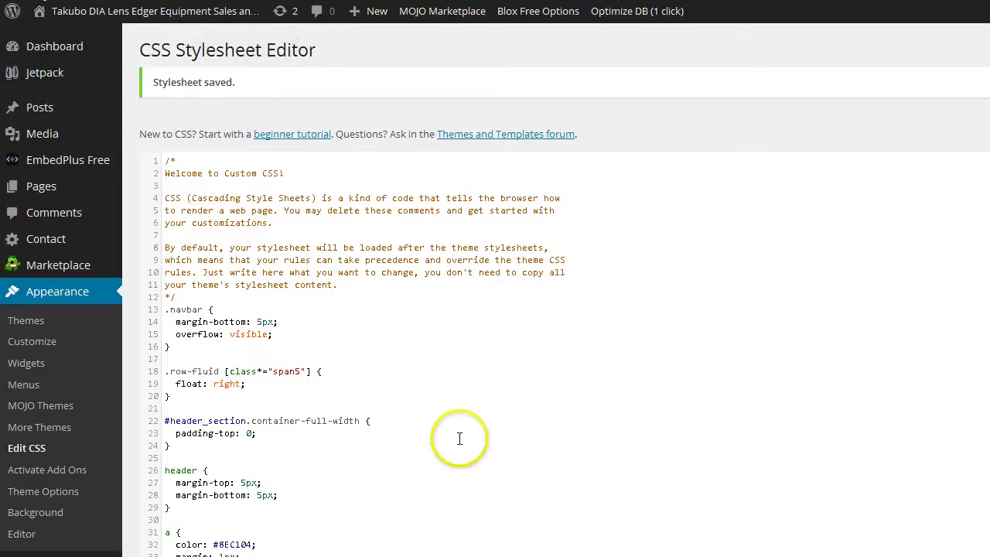
scroll(459, 435, "down", 1)
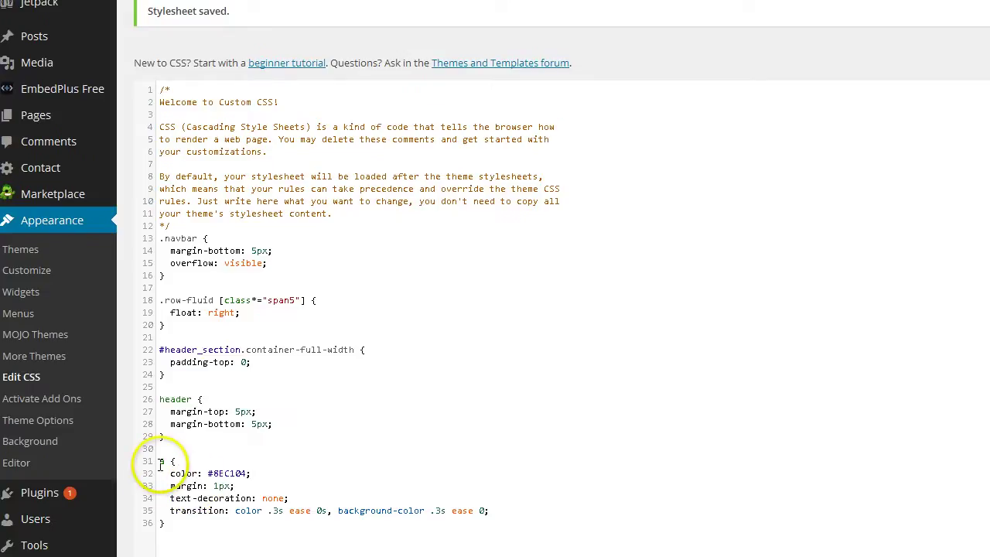
left_click_drag(159, 462, 221, 540)
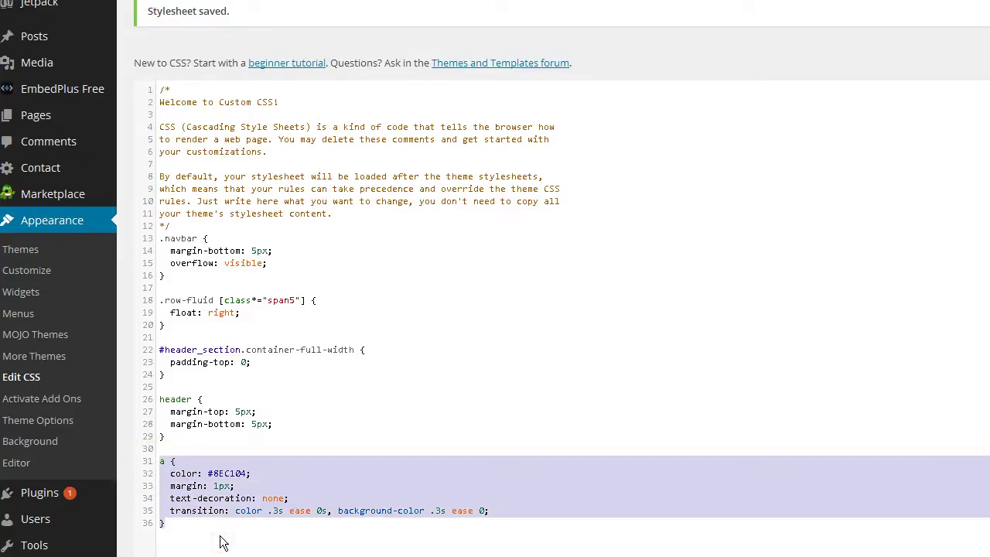
key("Delete")
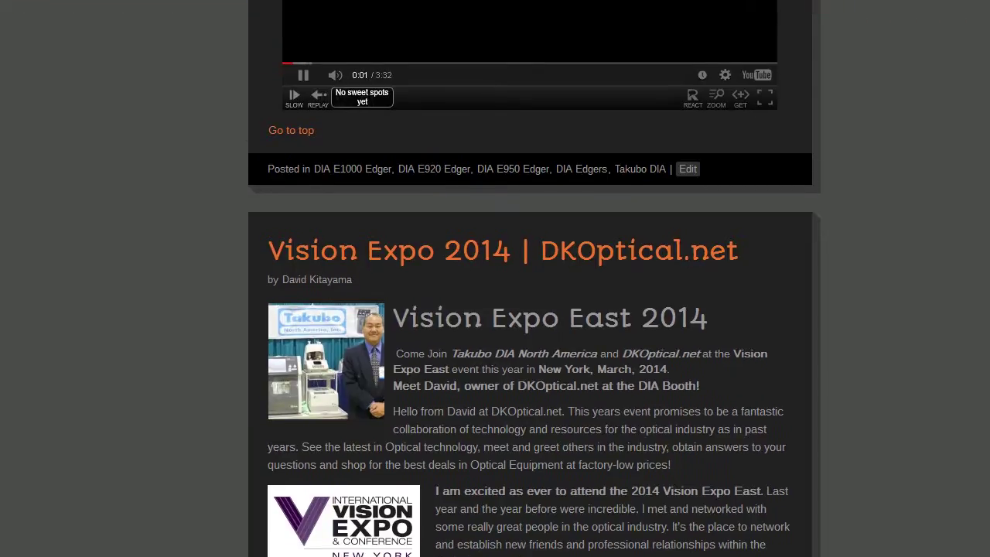
Step: Open the Jetpack modules page and look through the modules down to Enhanced Distribution and back up past Custom CSS
left_click(563, 26)
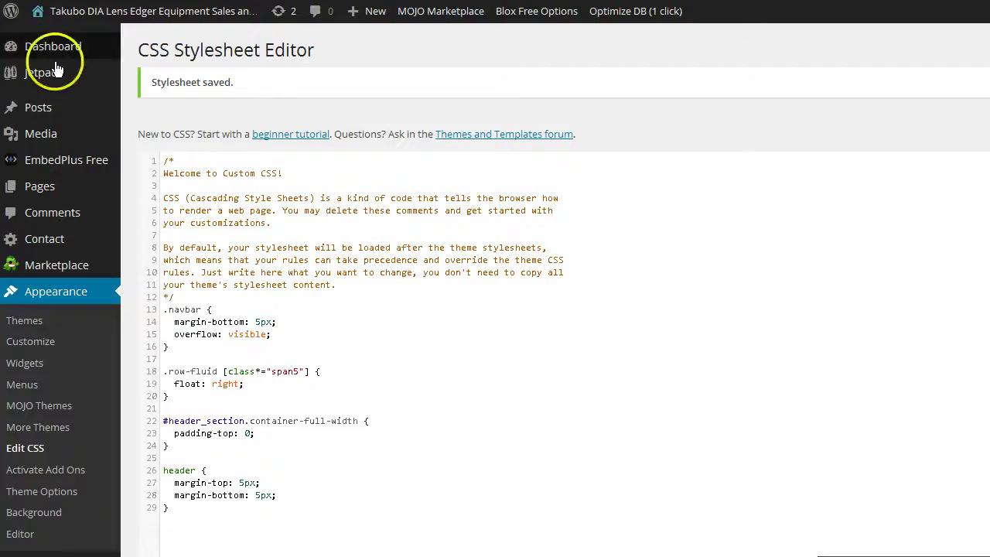
left_click(44, 73)
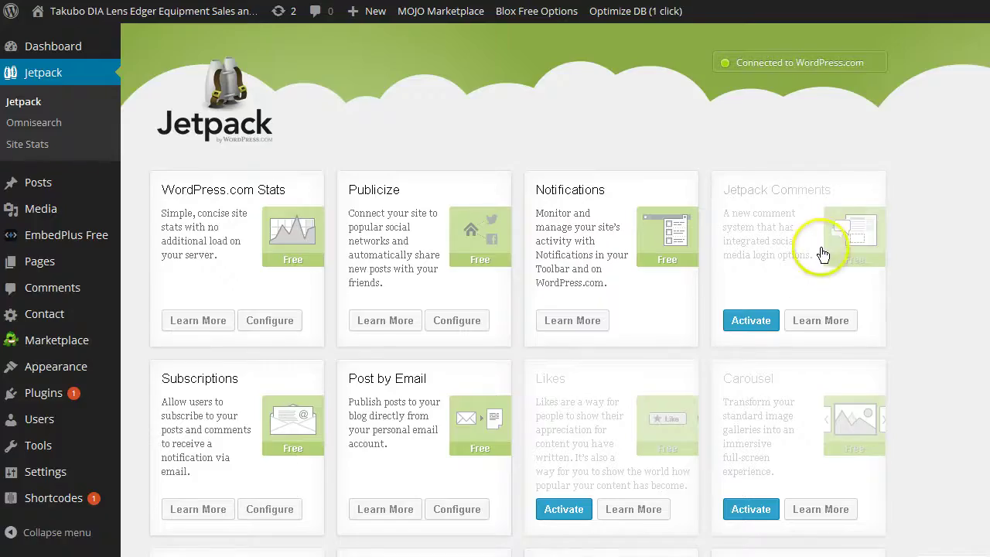
scroll(796, 285, "down", 5)
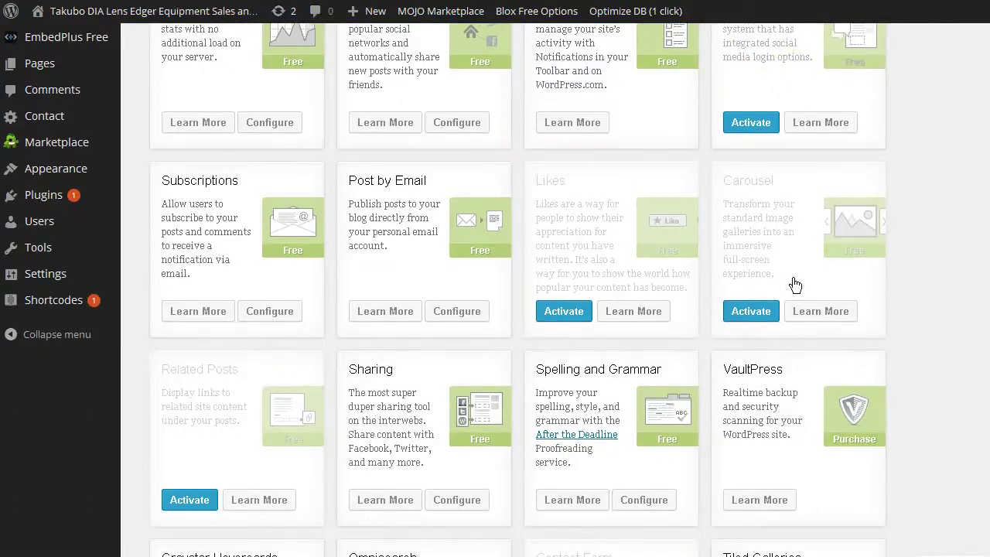
scroll(793, 278, "down", 6)
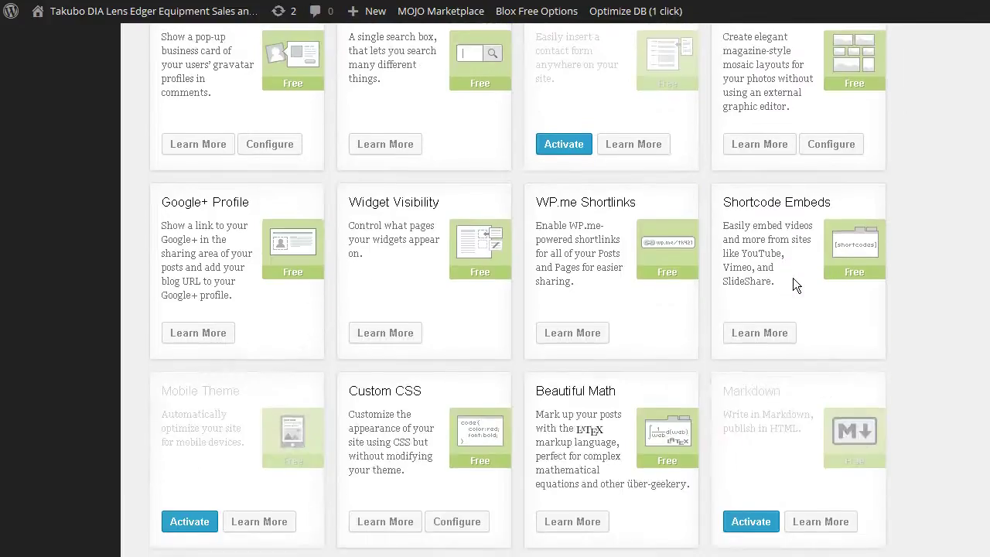
scroll(793, 278, "down", 5)
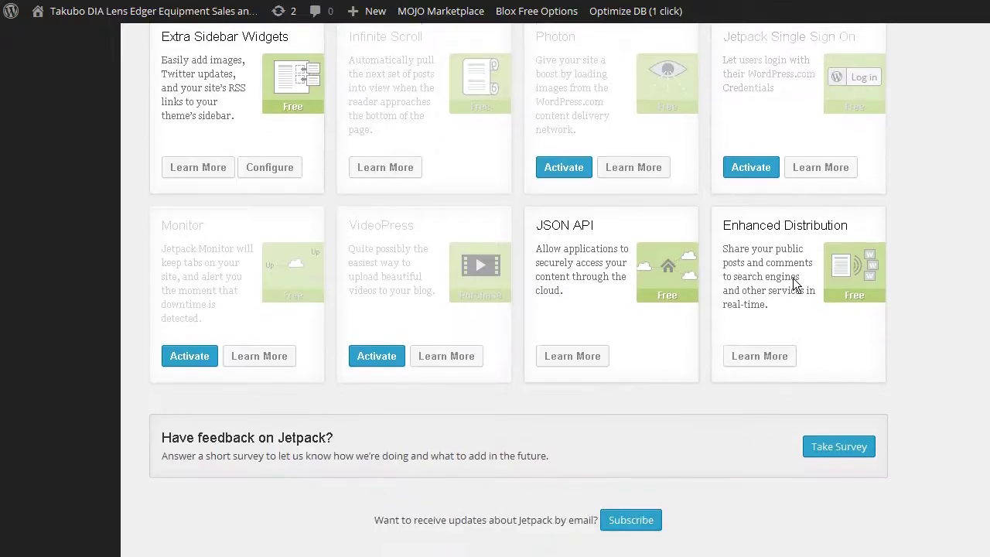
scroll(796, 285, "up", 2)
scroll(796, 285, "up", 1)
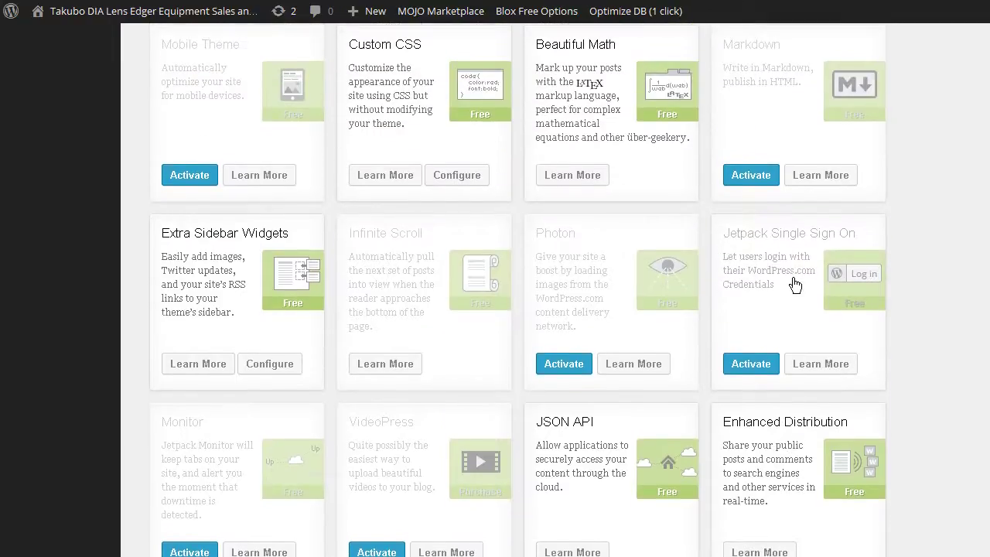
scroll(796, 285, "up", 3)
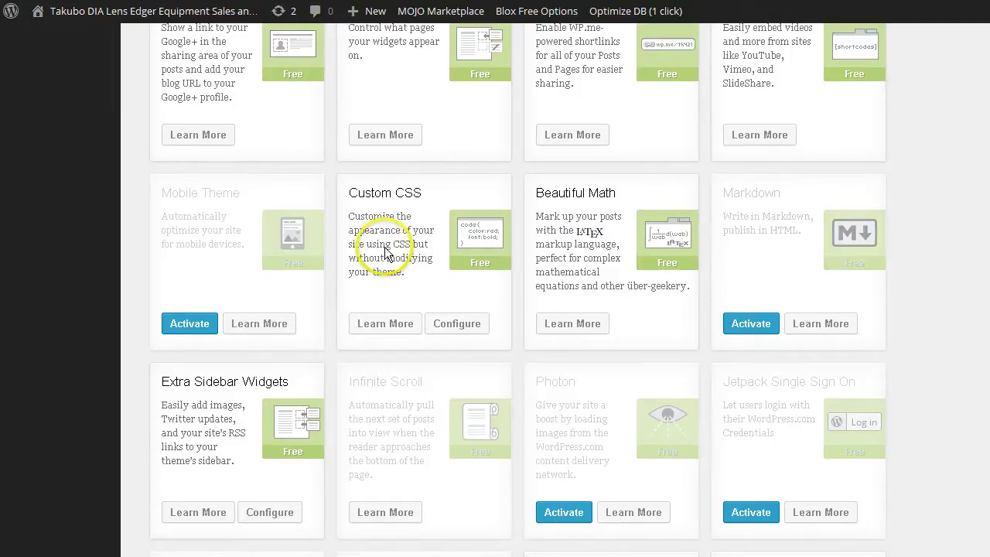
scroll(389, 261, "up", 10)
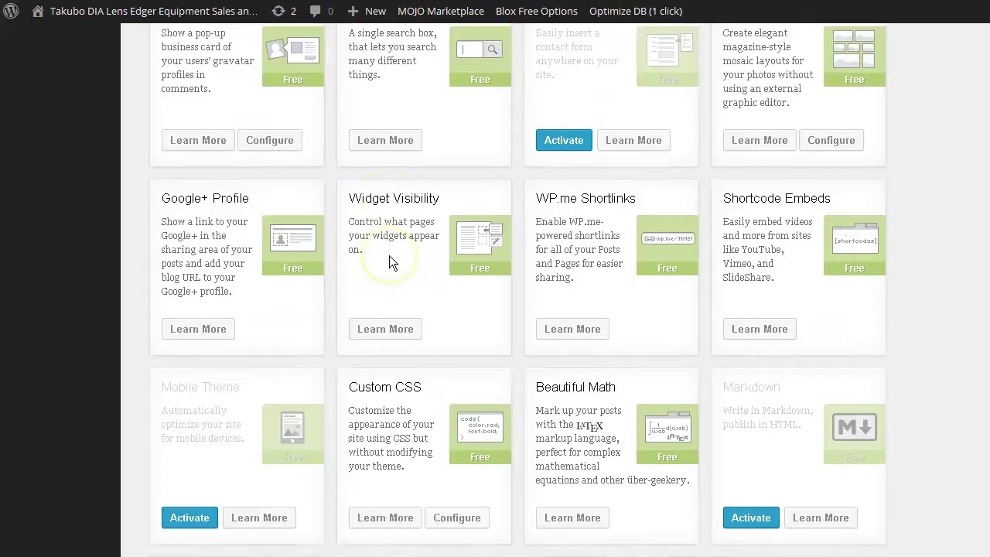